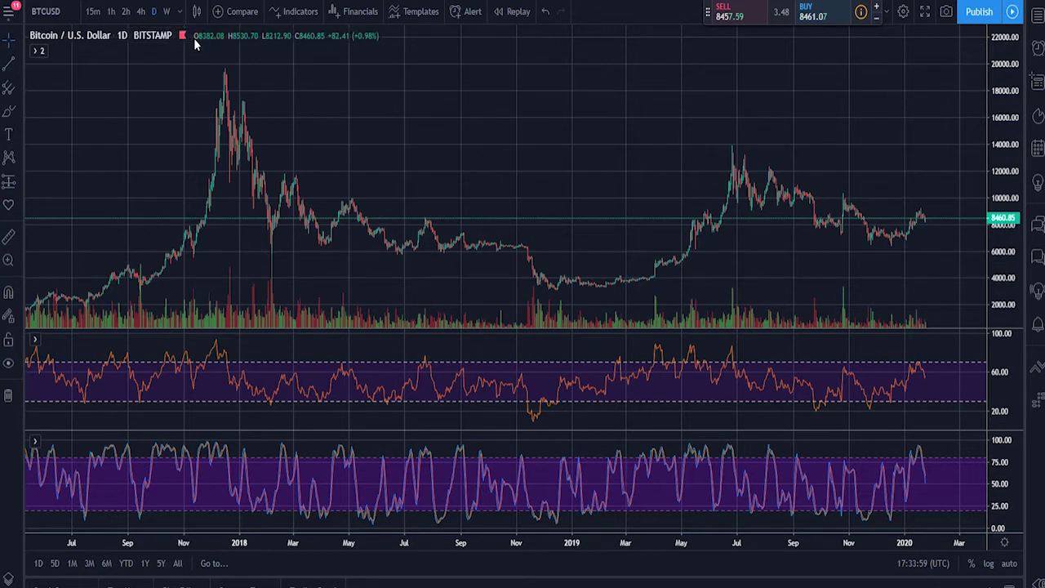
Look through the available chart intervals, the alerts manager and the trend line drawing tools.
click(1037, 16)
click(1037, 17)
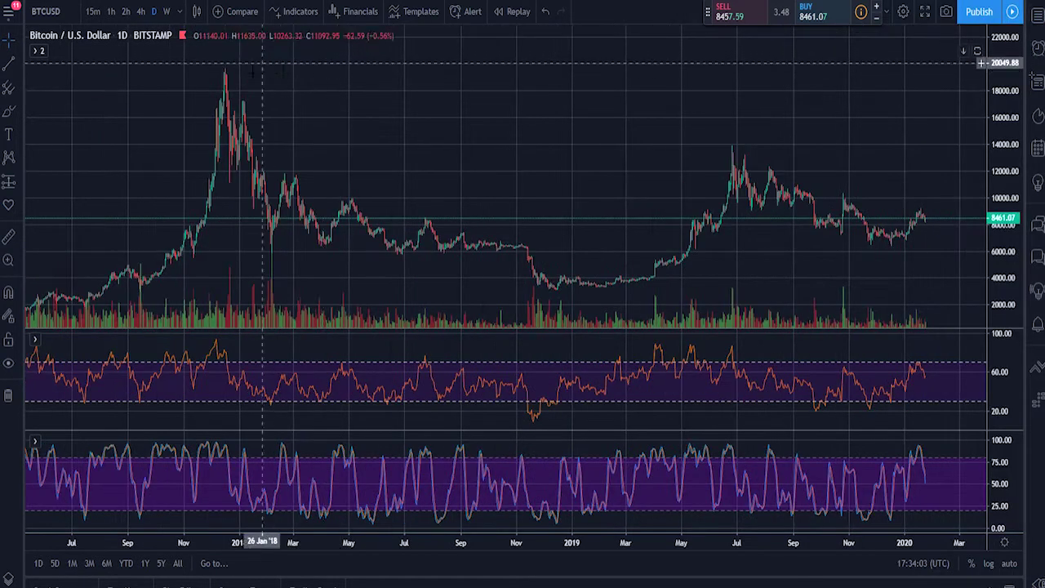
click(182, 13)
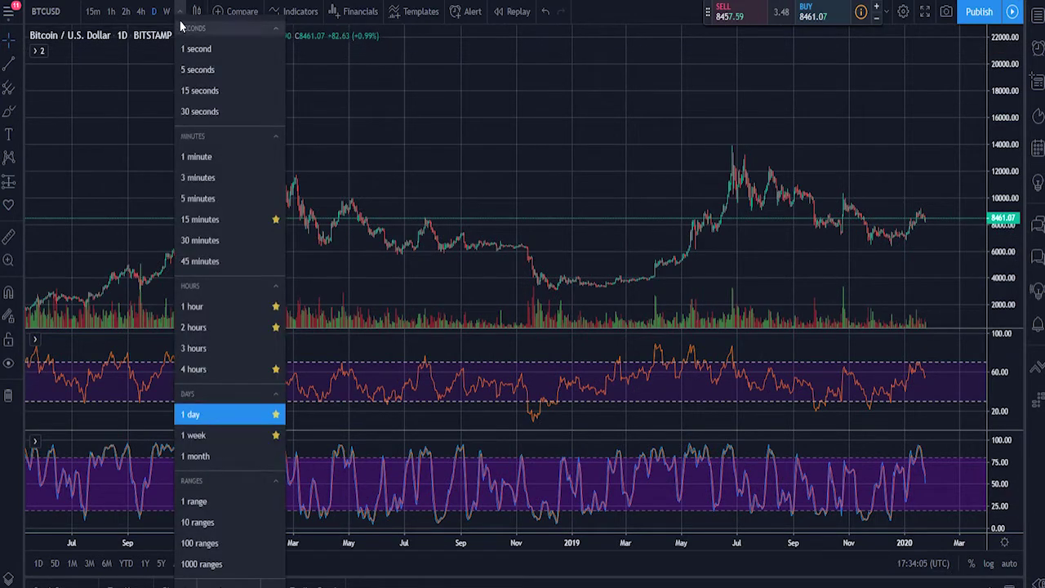
click(180, 13)
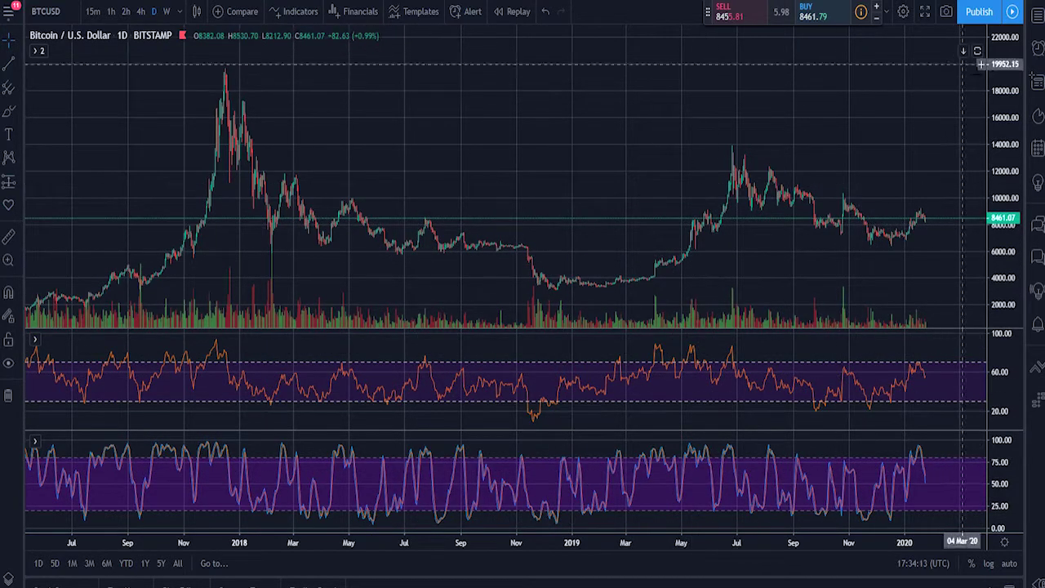
click(1038, 49)
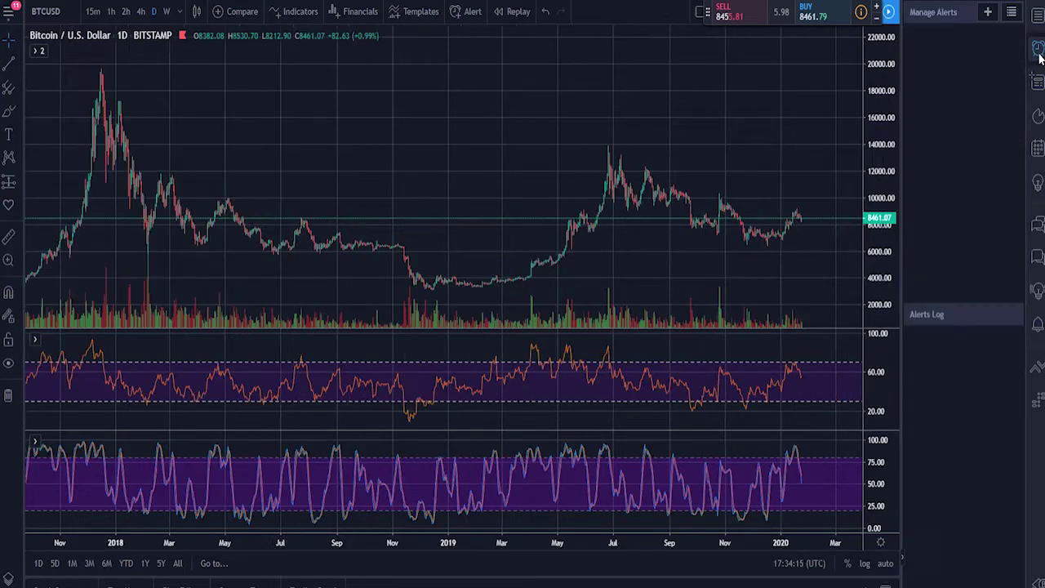
click(1037, 50)
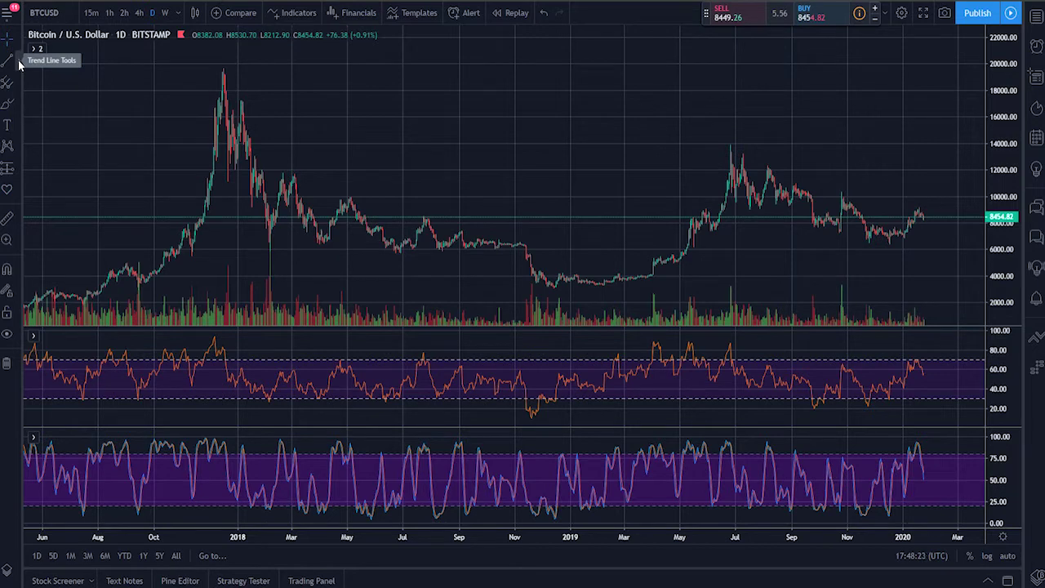
click(19, 63)
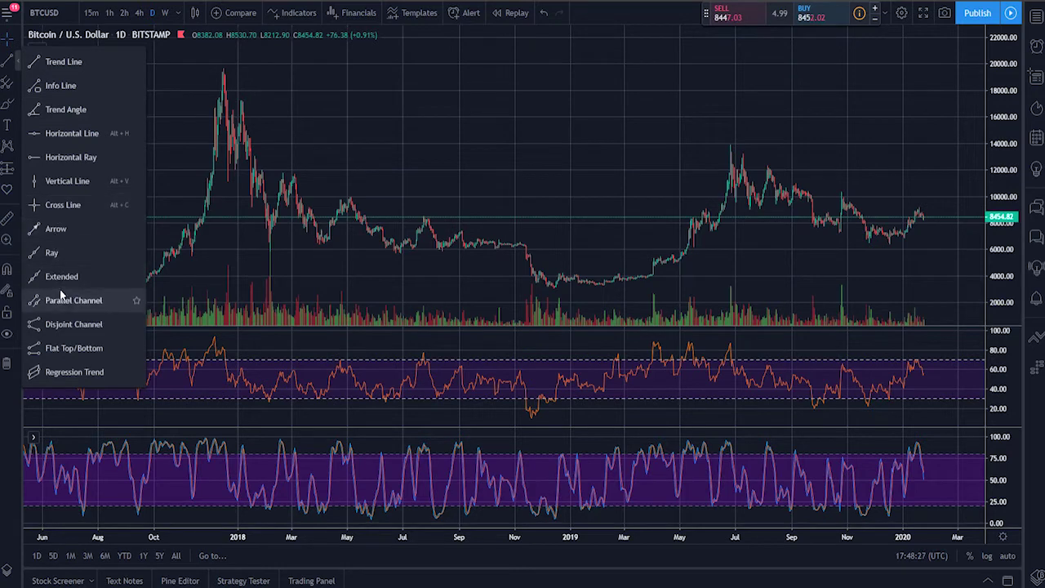
click(210, 210)
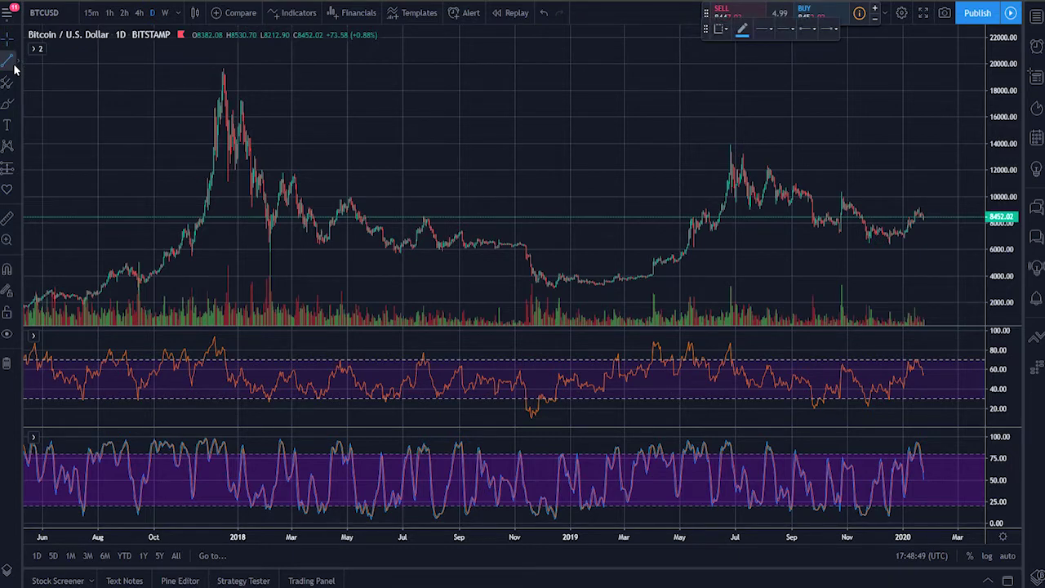
click(14, 65)
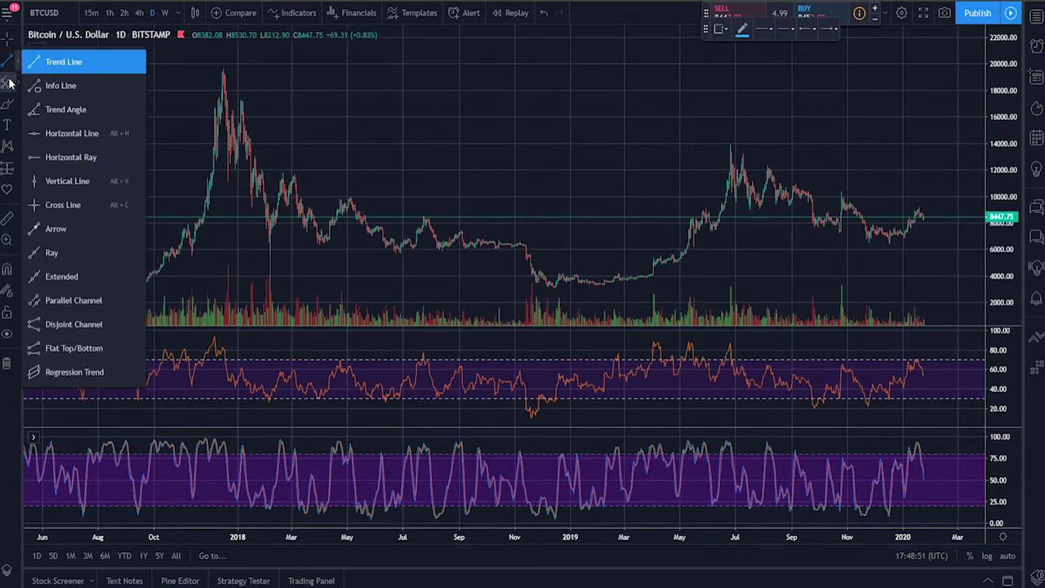
click(10, 83)
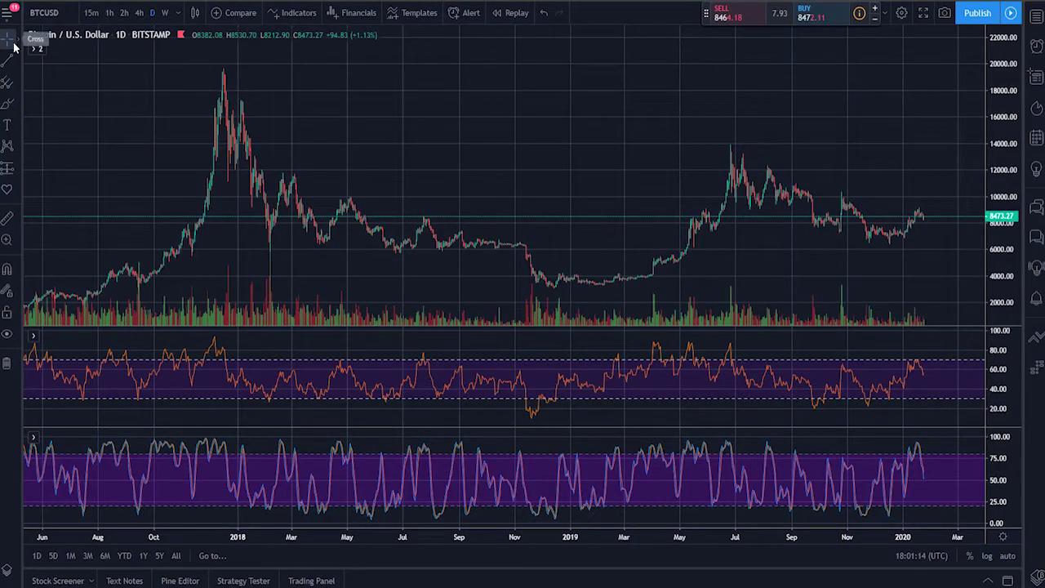
Switch the chart cursor to Arrow and return it to Cross.
click(14, 47)
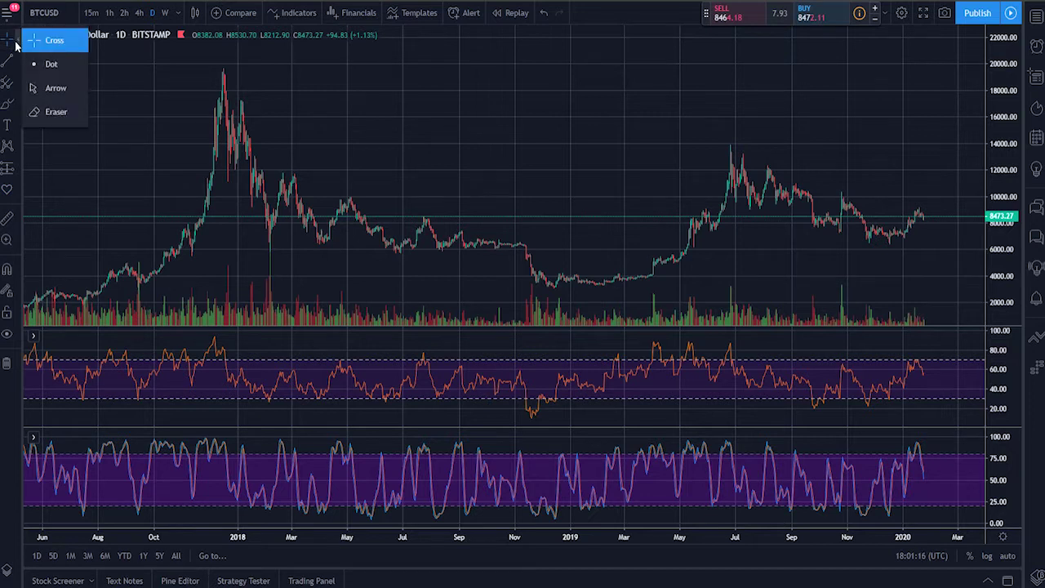
click(45, 88)
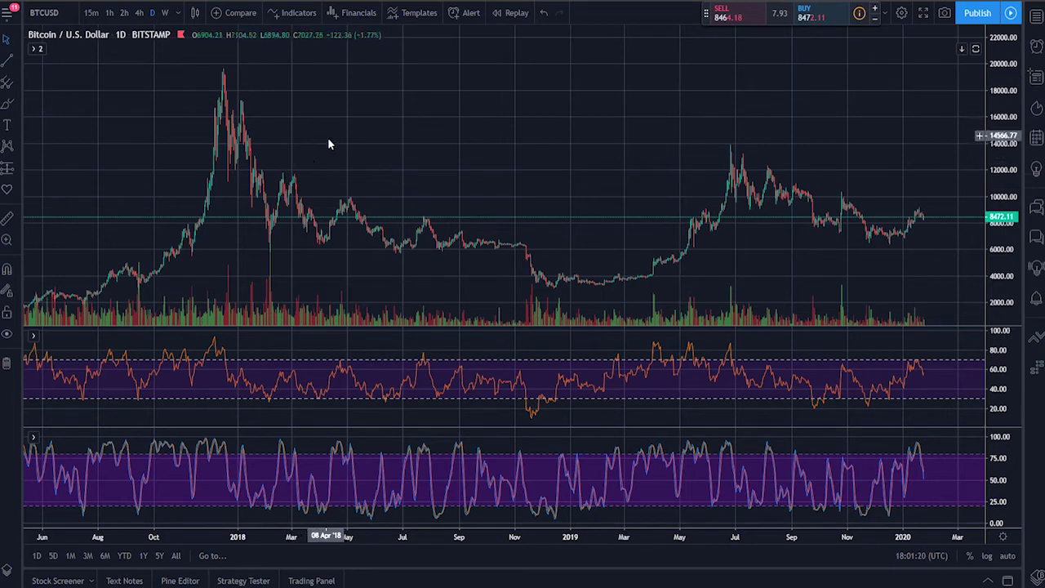
click(16, 41)
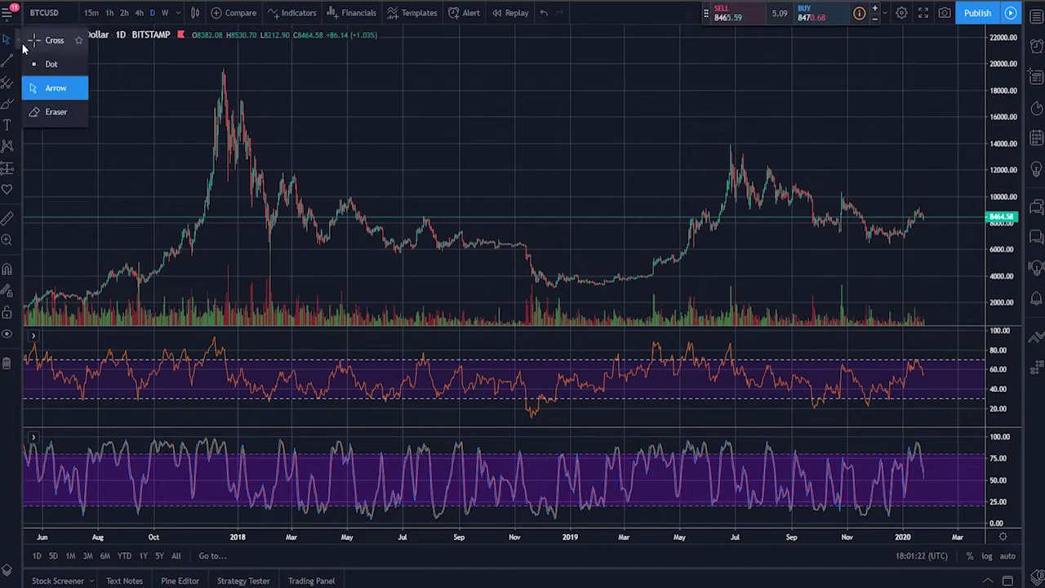
click(26, 39)
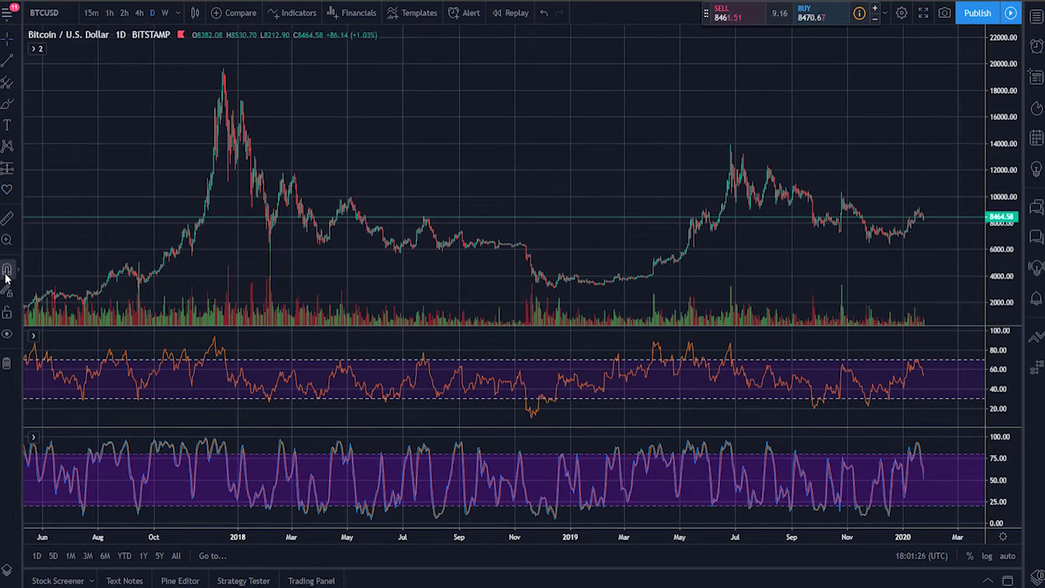
Turn on magnet mode and draw a trend line from about 14387 on 25 Jun '19 to about 8360 on 27 Feb '20.
click(7, 271)
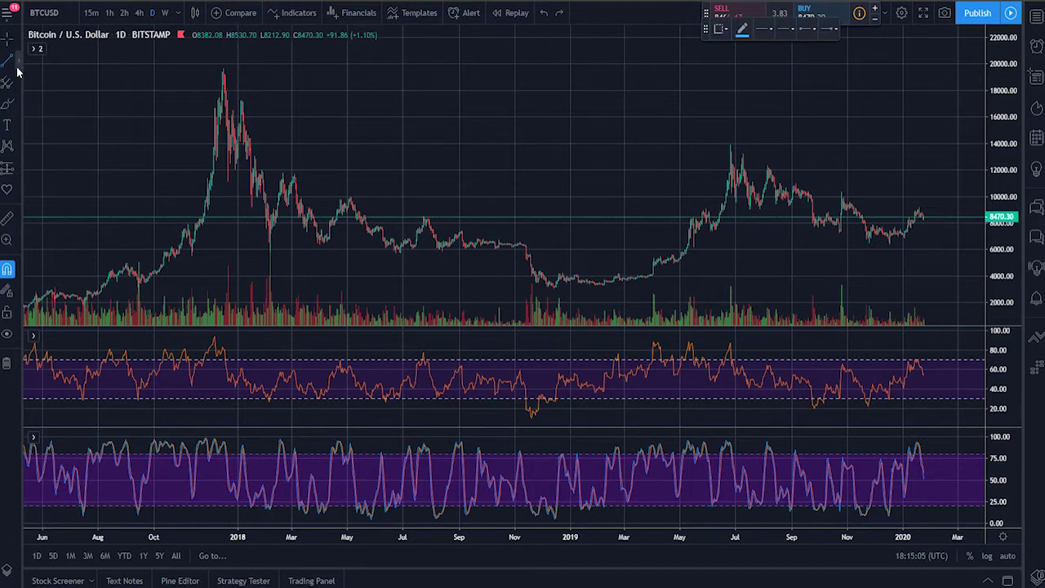
click(12, 70)
click(33, 65)
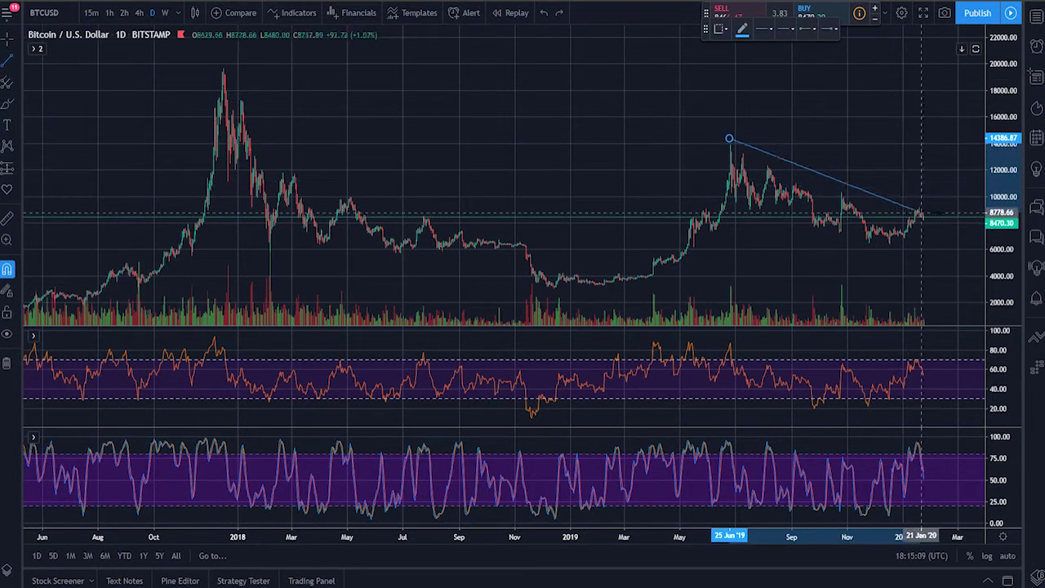
click(954, 218)
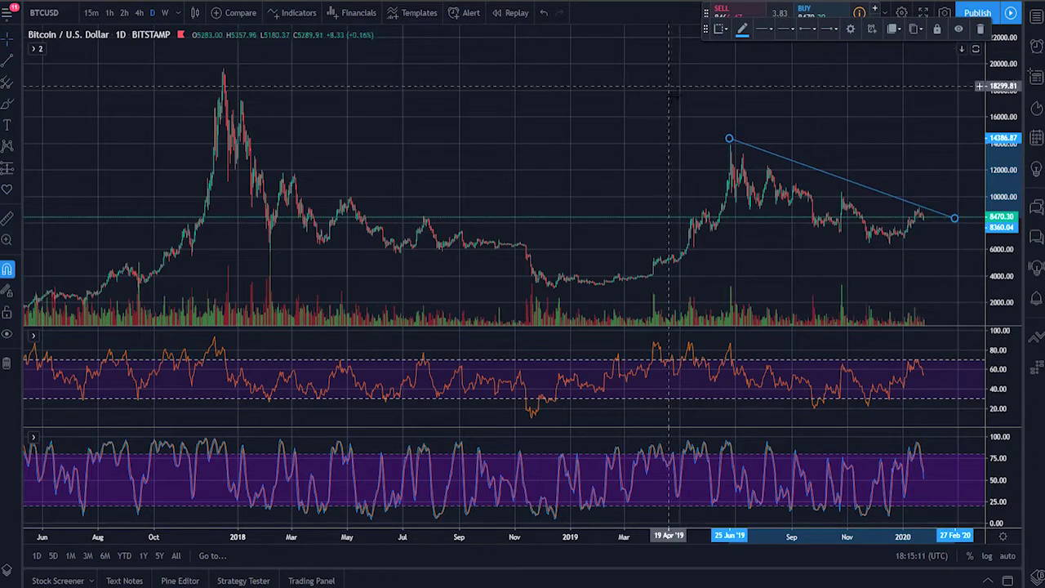
Draw a Trend Angle line from about 19649 on 10 Dec '17 down to about 3841 on 27 Dec '18.
click(12, 70)
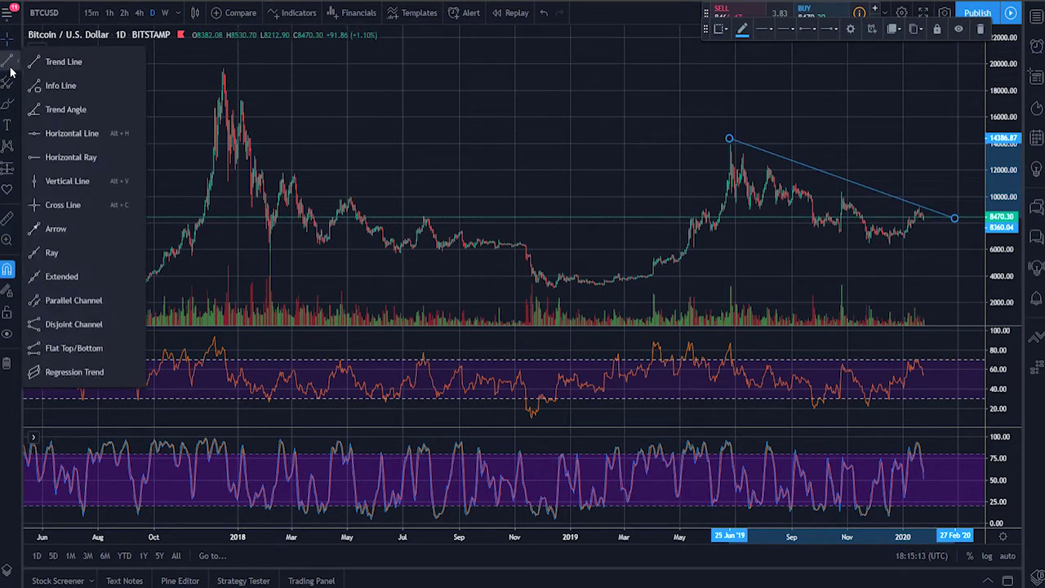
click(65, 108)
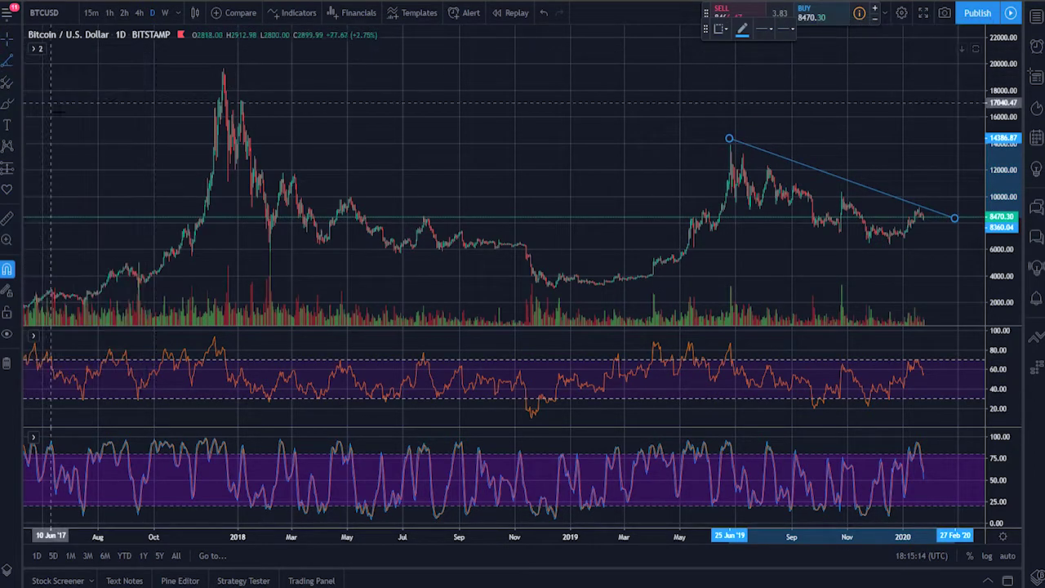
click(218, 69)
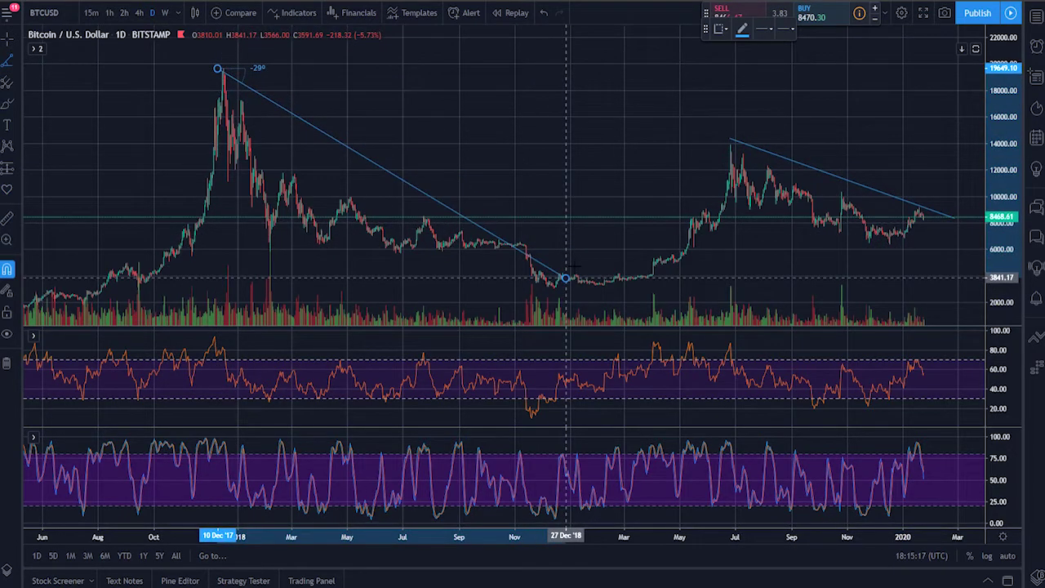
click(566, 278)
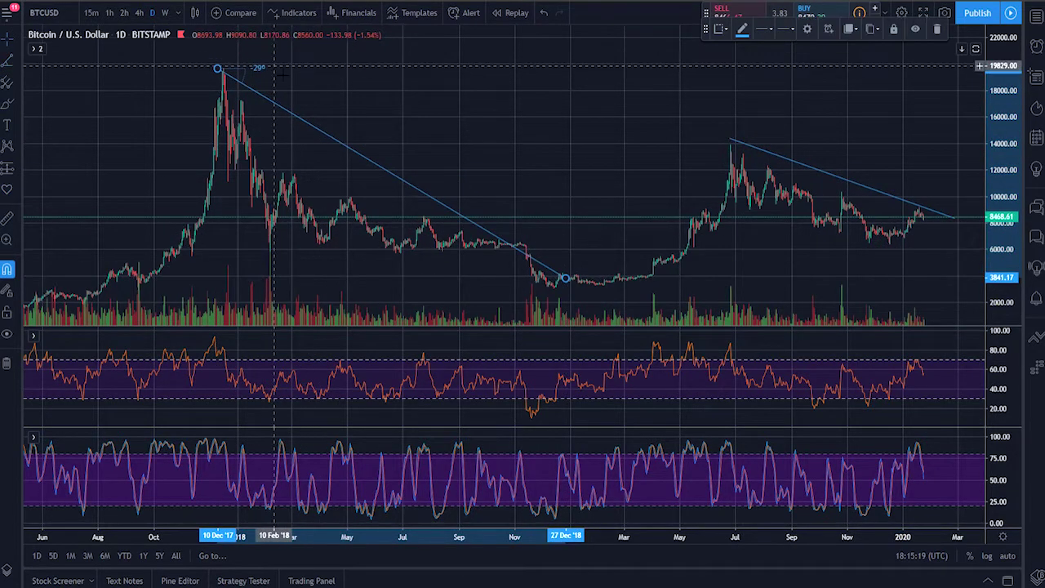
Draw an Info Line from about 16405 on 15 Dec '17 down to about 3952 on 15 Aug '18.
click(5, 72)
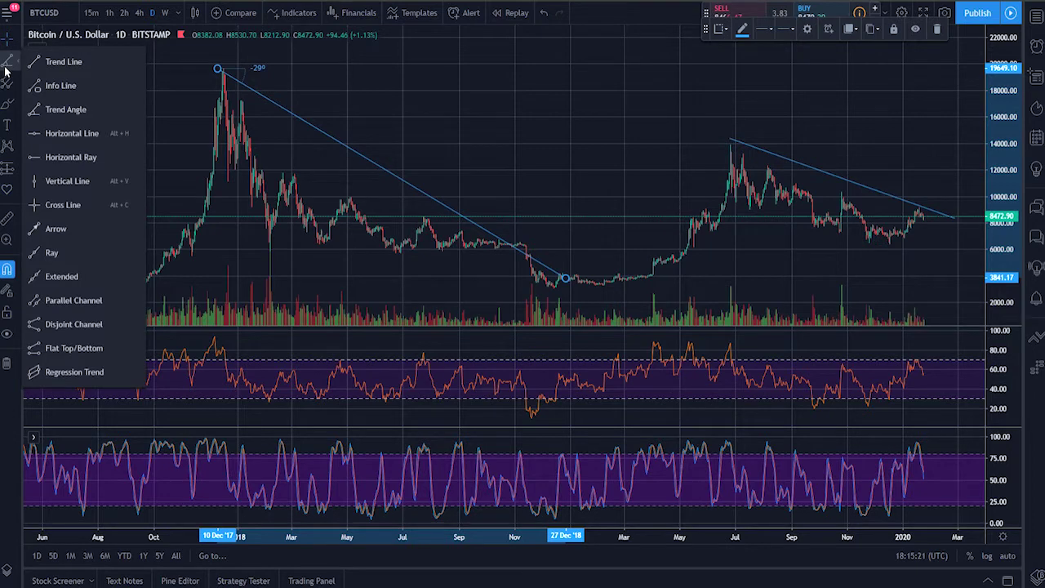
click(59, 86)
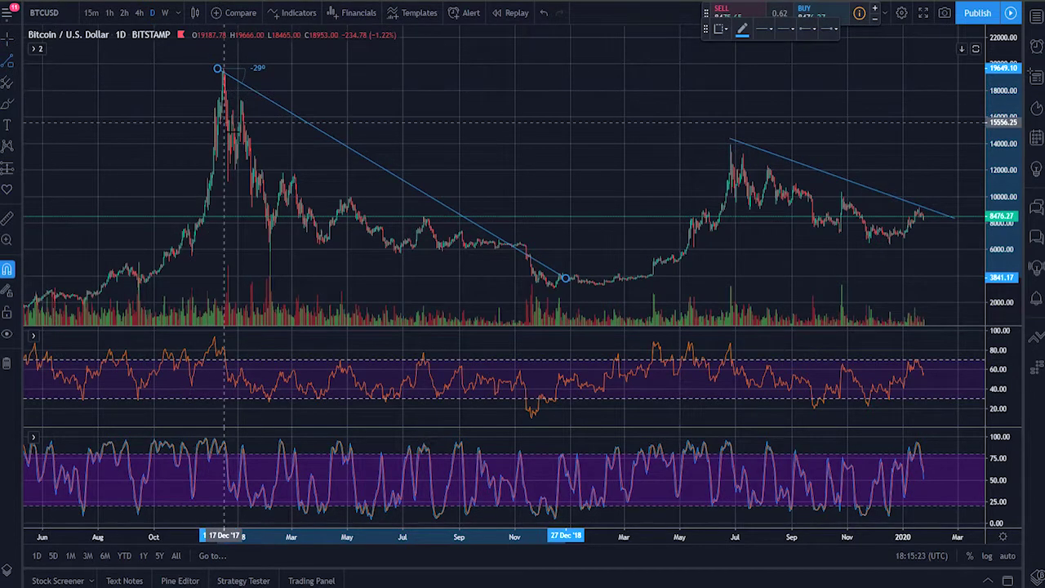
click(223, 115)
click(442, 277)
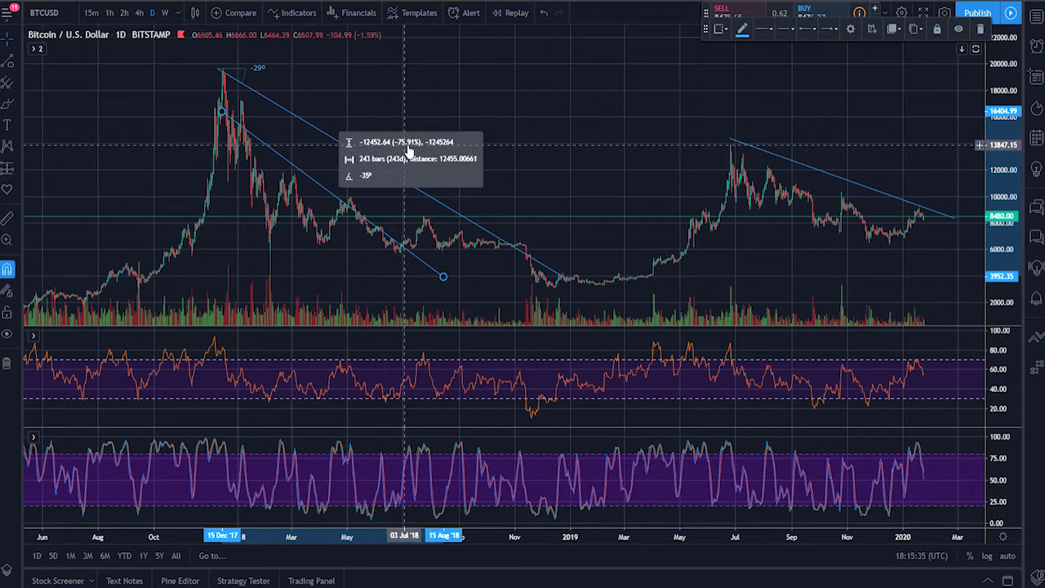
click(402, 94)
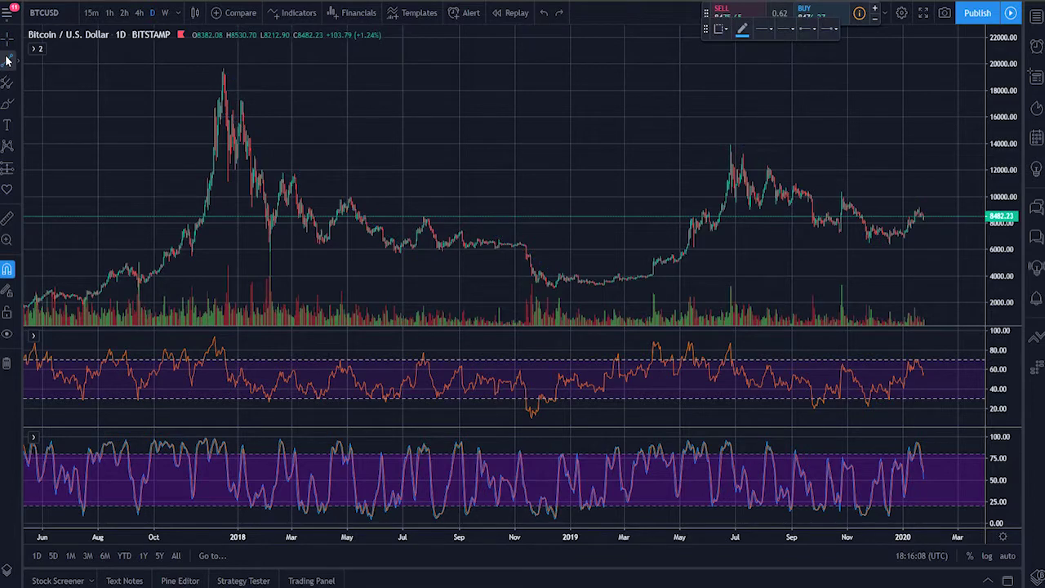
Draw a trend line across the two major peaks, from 19377 on 16 Dec '17 to about 13262 on 16 Aug '19.
click(7, 60)
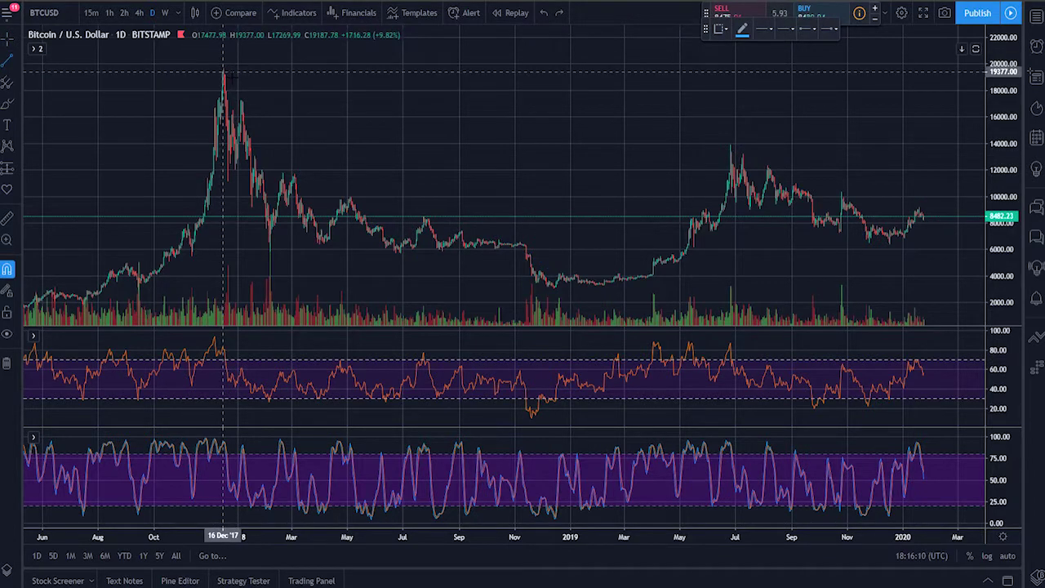
click(222, 73)
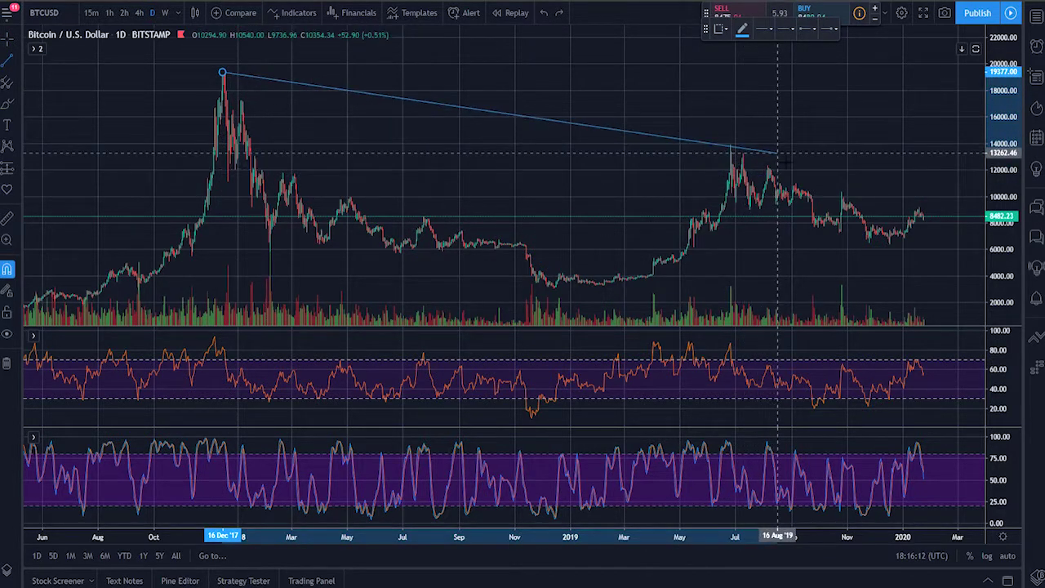
click(777, 153)
Extend the trend line across the two peaks to the right in its style settings.
right_click(730, 147)
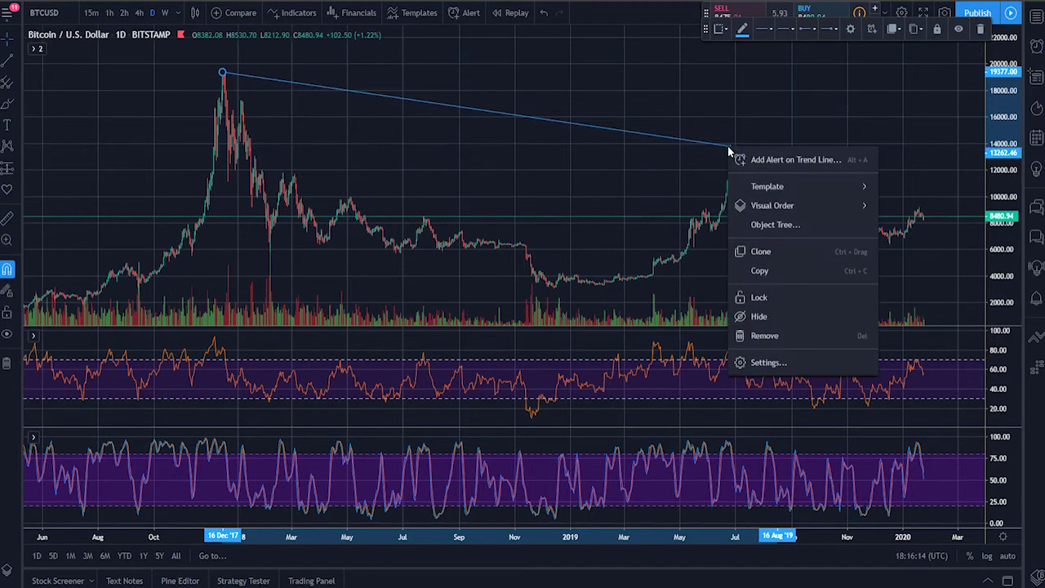
click(767, 362)
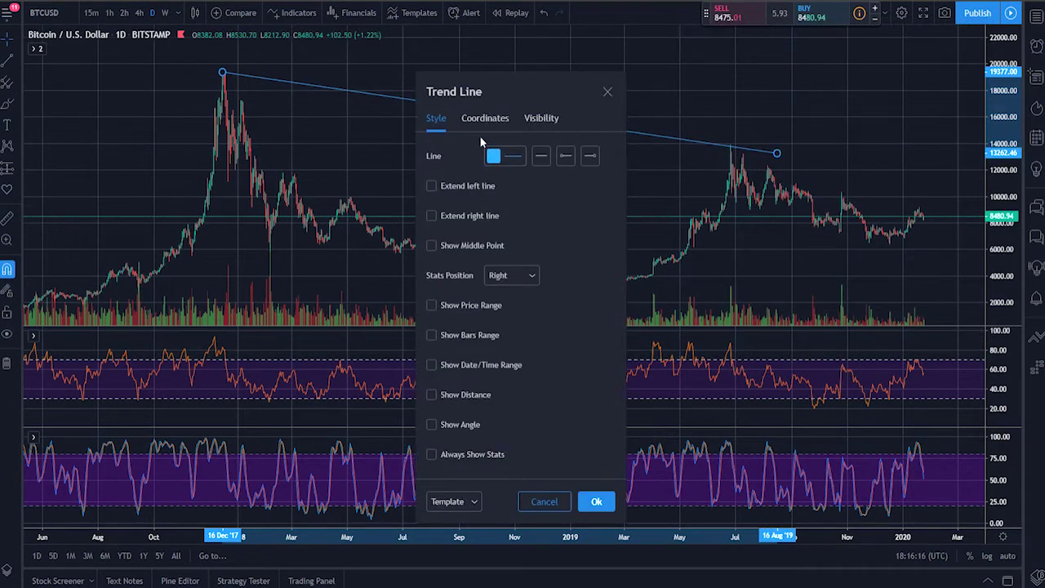
click(433, 215)
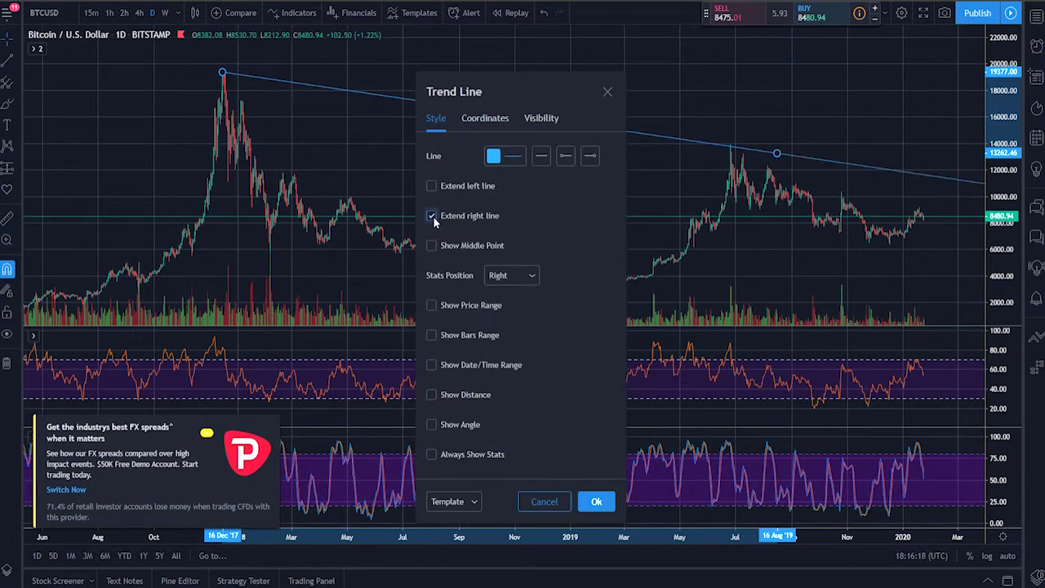
click(596, 501)
drag(700, 319, 400, 278)
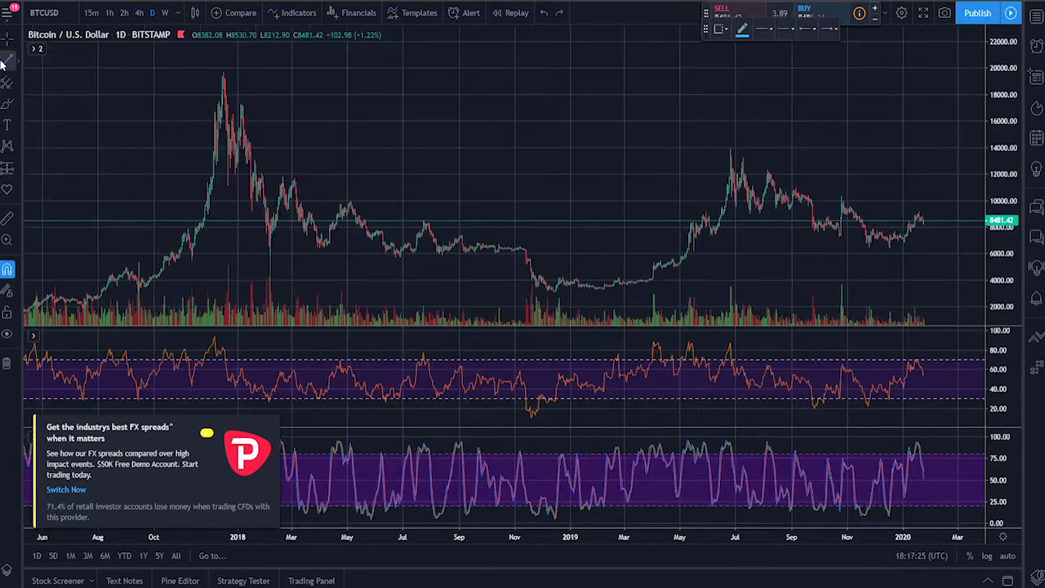
Place two horizontal lines across the price chart, at 5249 and at about 6921.
click(3, 63)
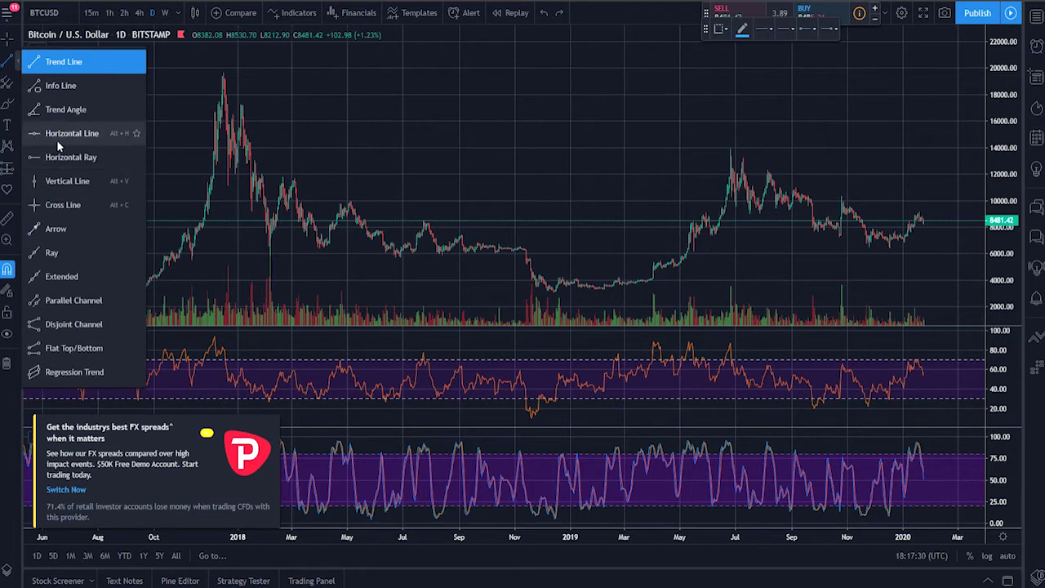
click(57, 139)
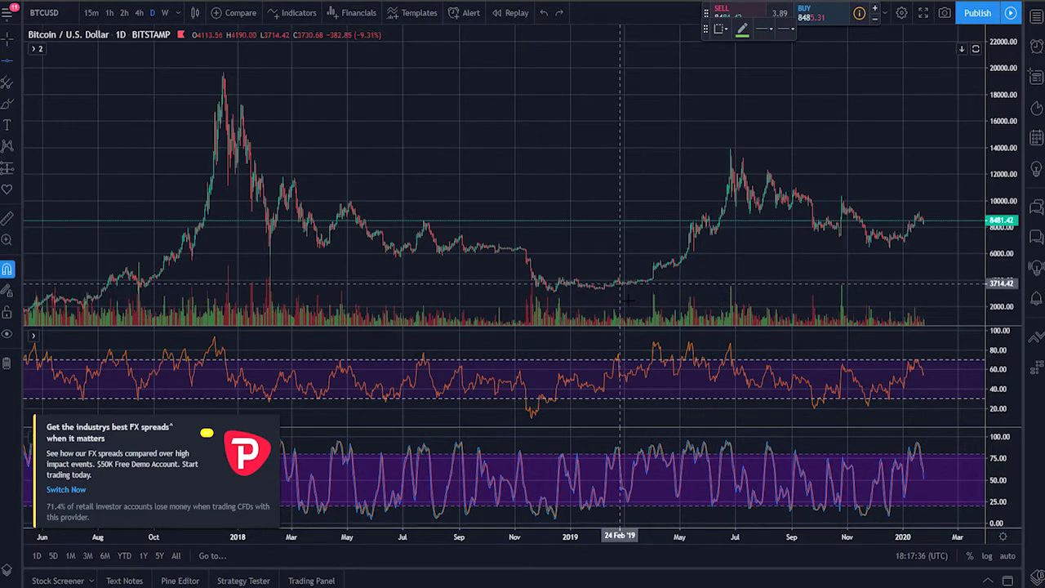
click(671, 263)
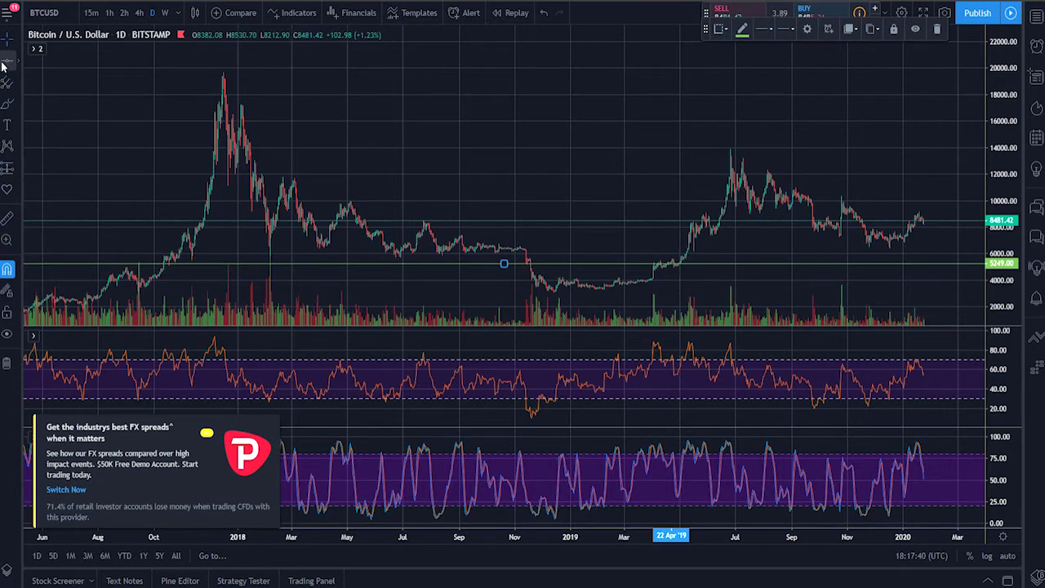
drag(796, 263, 800, 243)
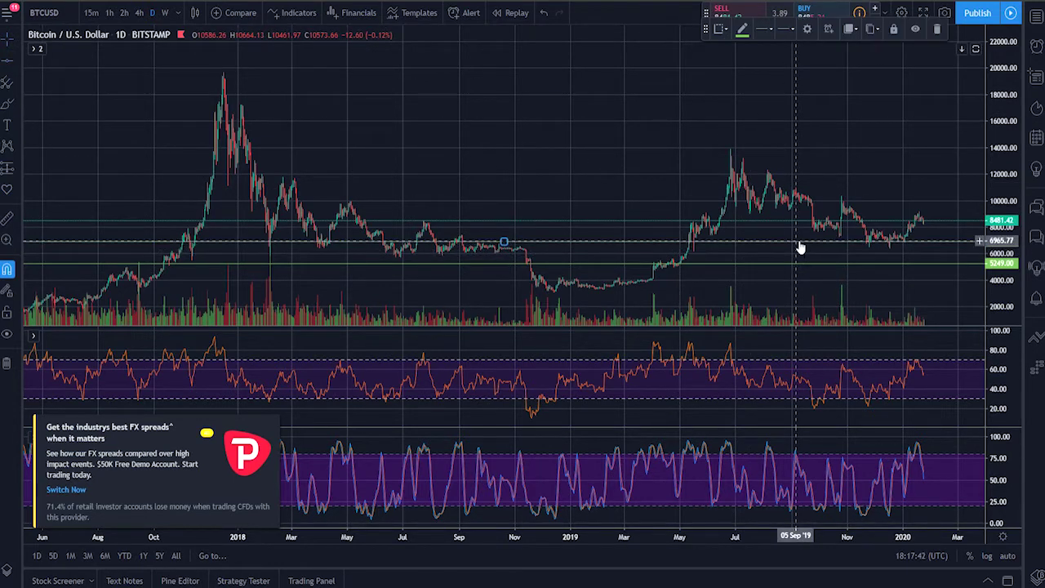
Restyle the upper horizontal line near 6921 with 45% opacity and a dashed line style.
right_click(612, 247)
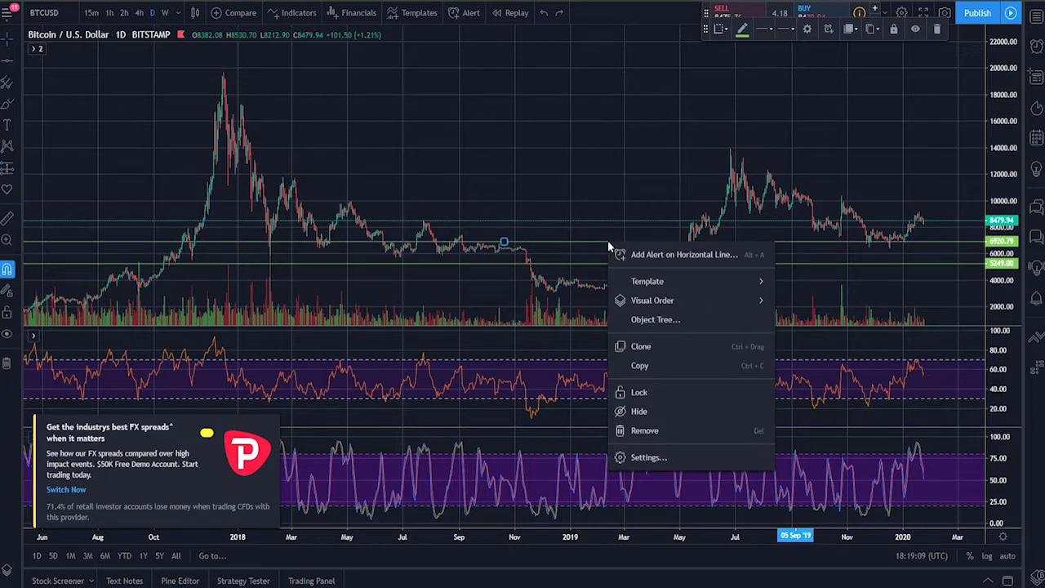
click(624, 456)
click(511, 226)
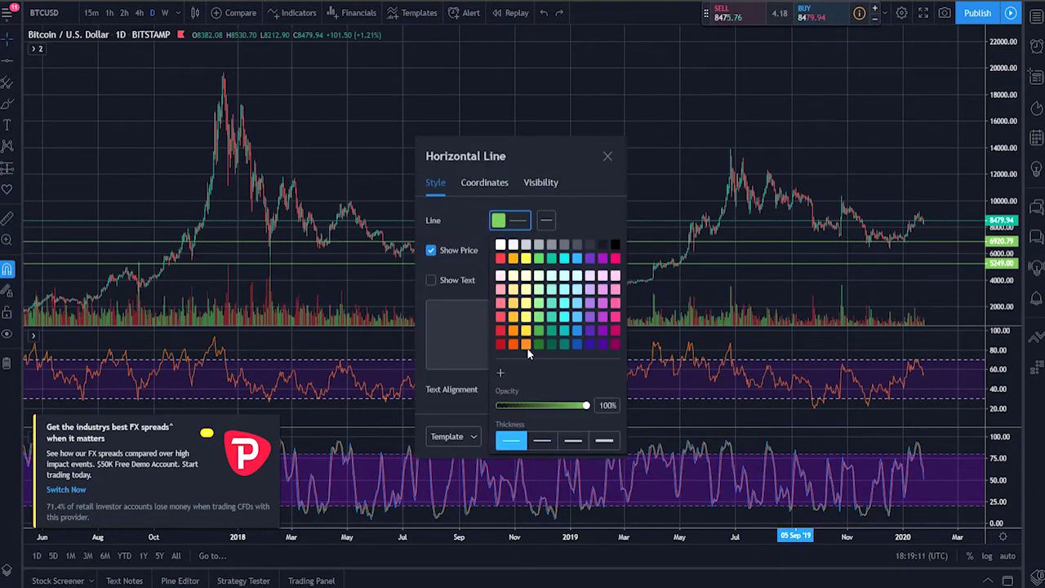
click(538, 406)
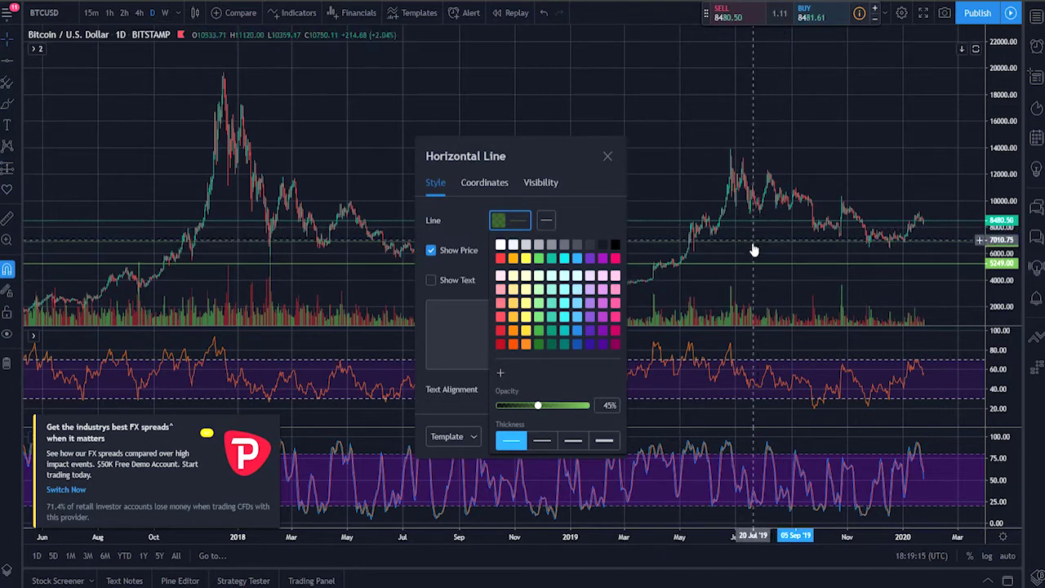
click(546, 220)
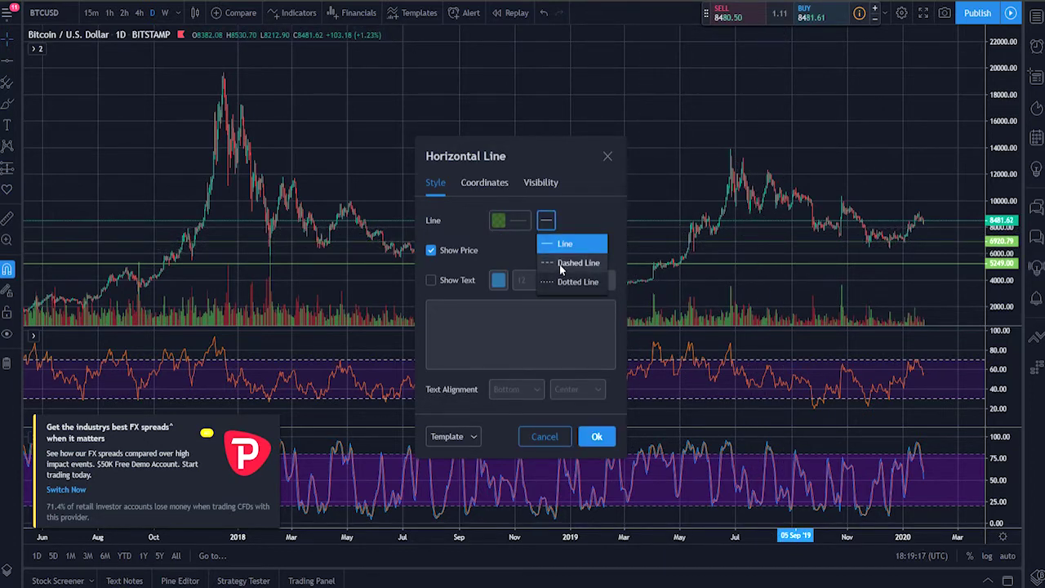
click(572, 263)
click(598, 437)
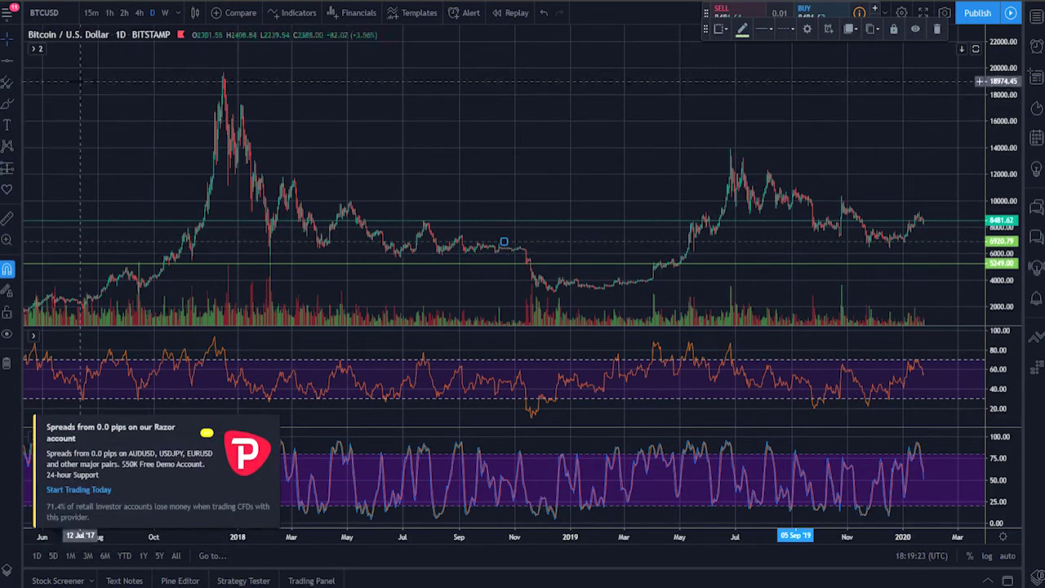
Place a horizontal ray above the price, starting at about 02 Nov '18.
click(13, 59)
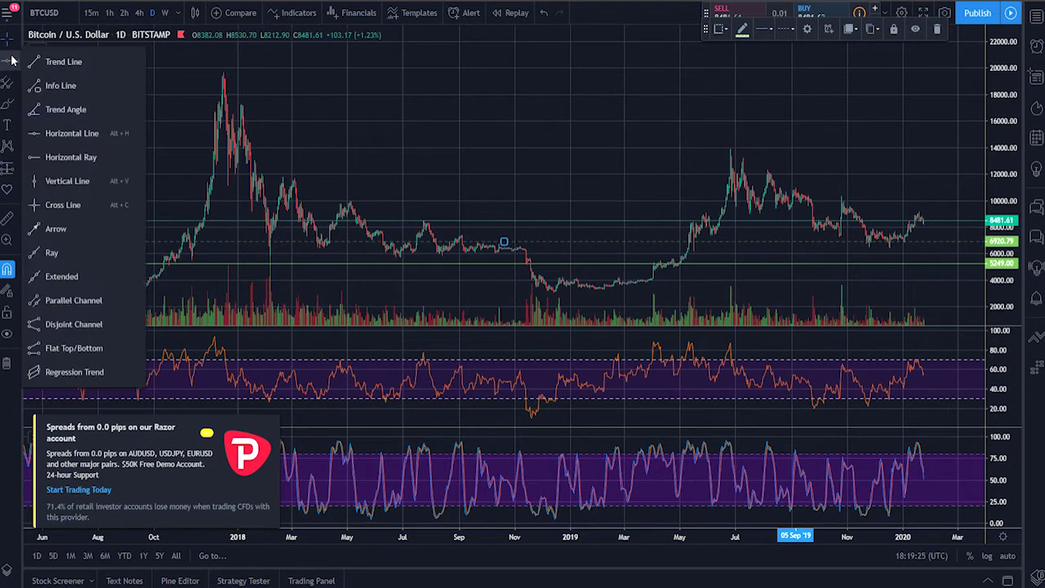
click(72, 133)
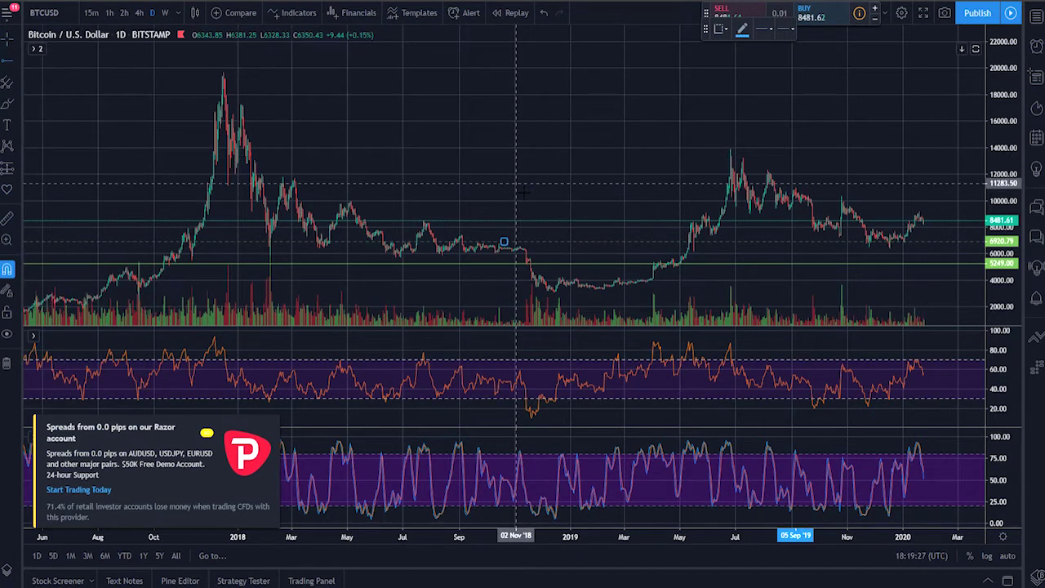
click(516, 175)
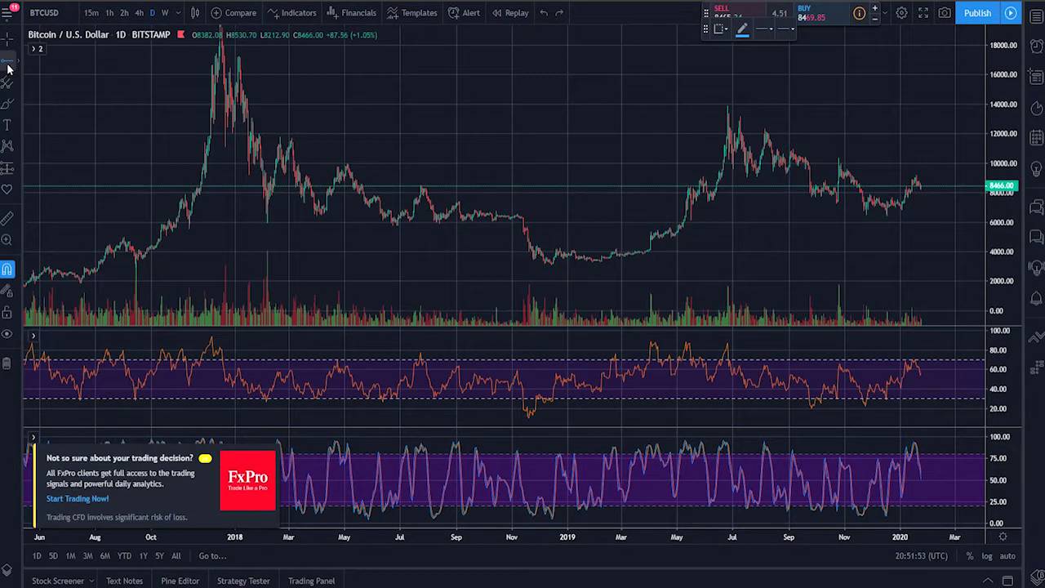
Place a cross line at the latest candle, at 8412.85 on 28 Jan '20.
click(8, 65)
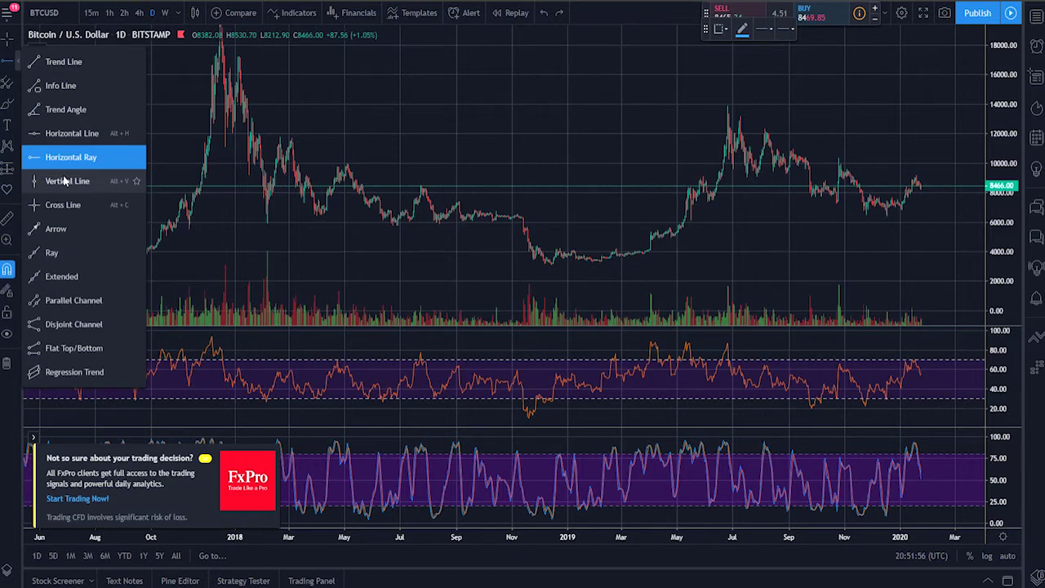
click(63, 205)
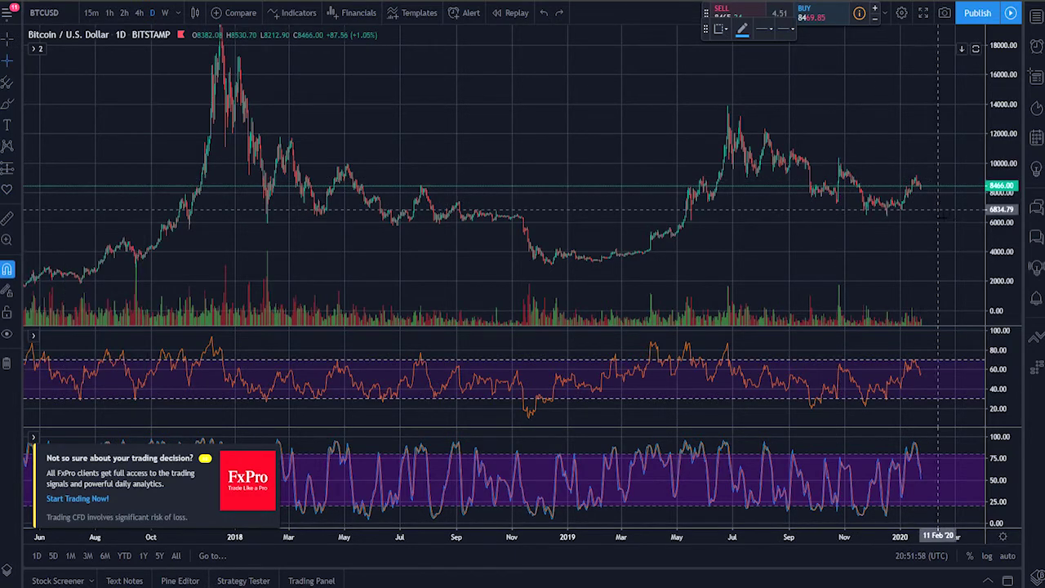
click(925, 187)
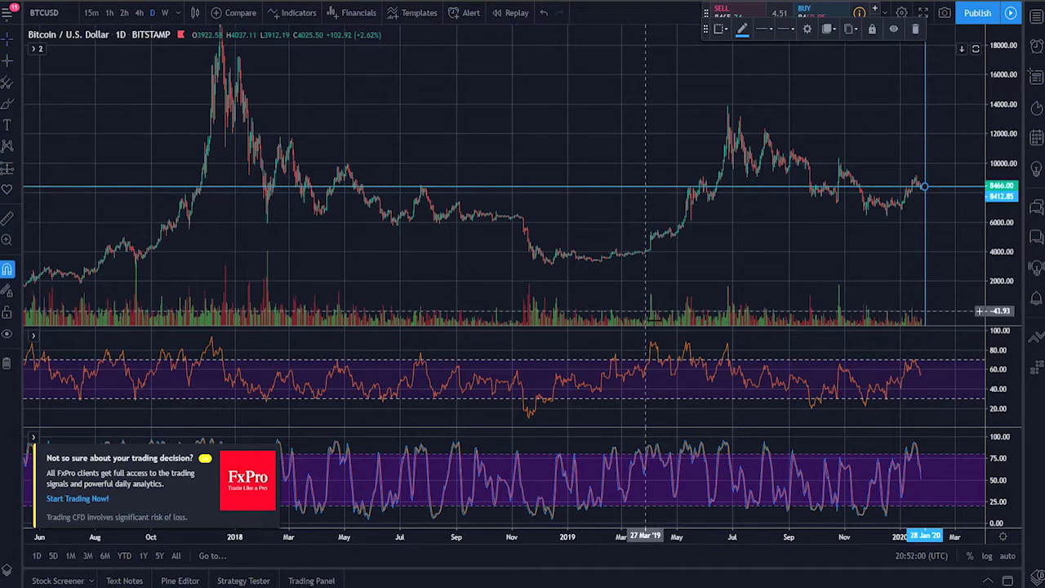